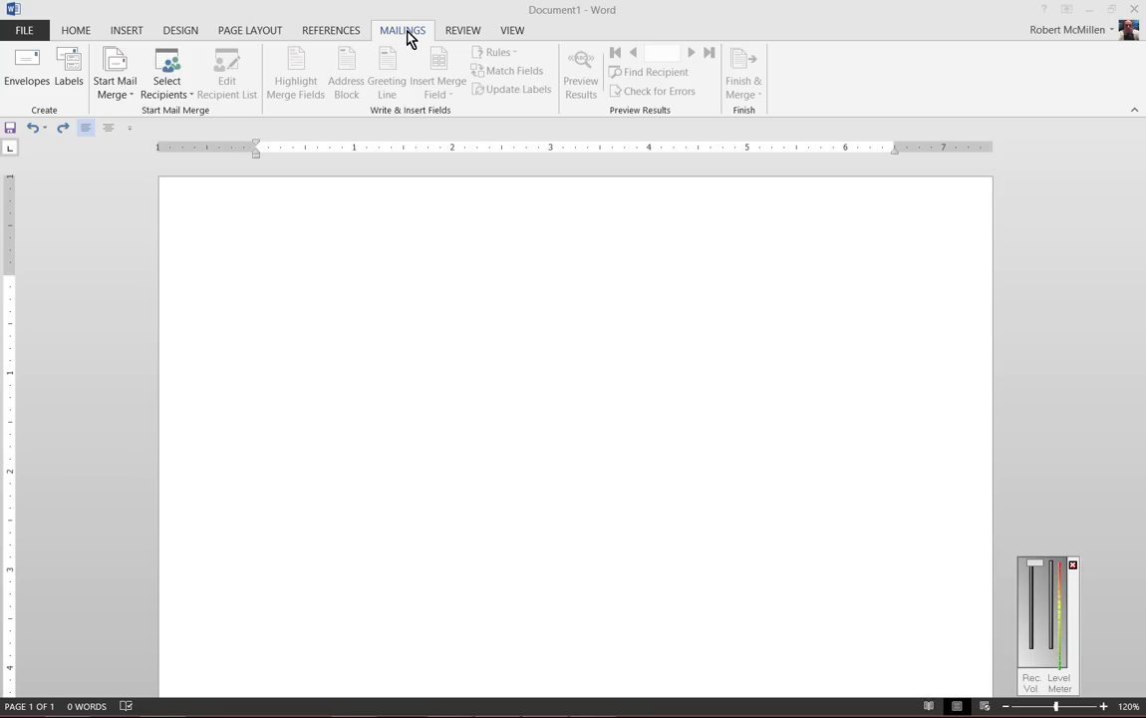
Open Envelopes and Labels, glance at the Labels tab, and return to Envelopes
left_click(27, 74)
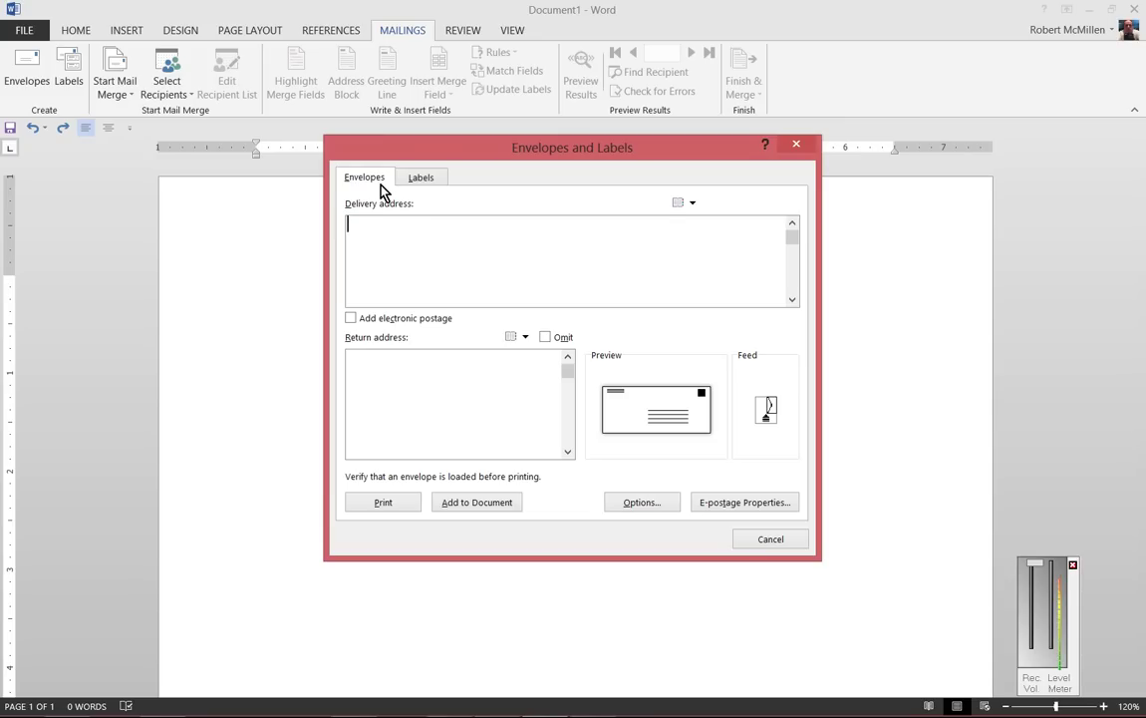
left_click(419, 179)
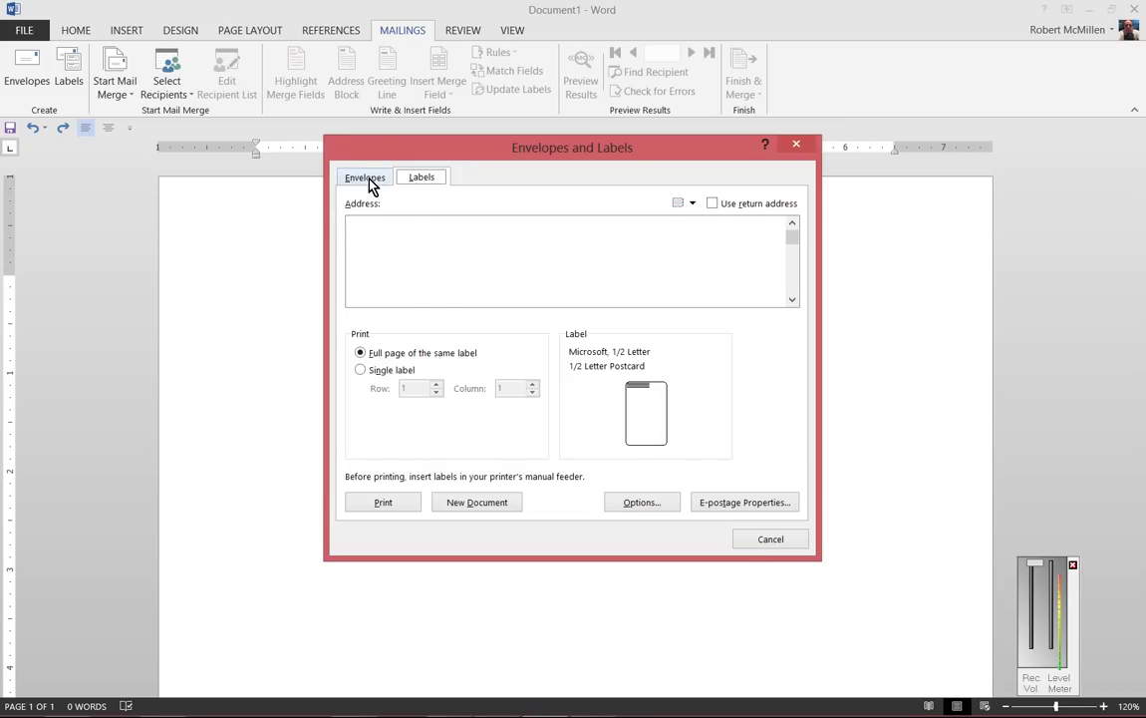
left_click(369, 181)
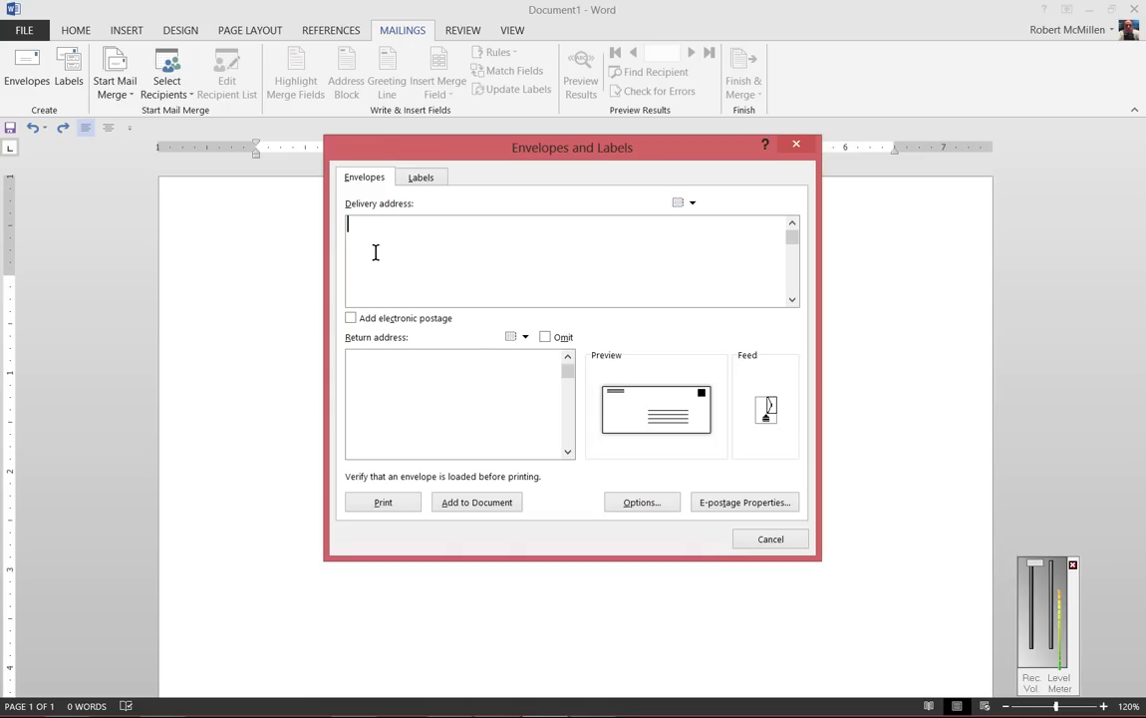
Enter the three-line delivery address: recipient name, street, and city/state/ZIP
type("The Smiths")
key("Return")
type("123 Main st")
key("Return")
type("Your Town, CA. 11111")
Fill in the Return address box with the sender's name, street, and city/state/ZIP
left_click(399, 401)
type("The Jones")
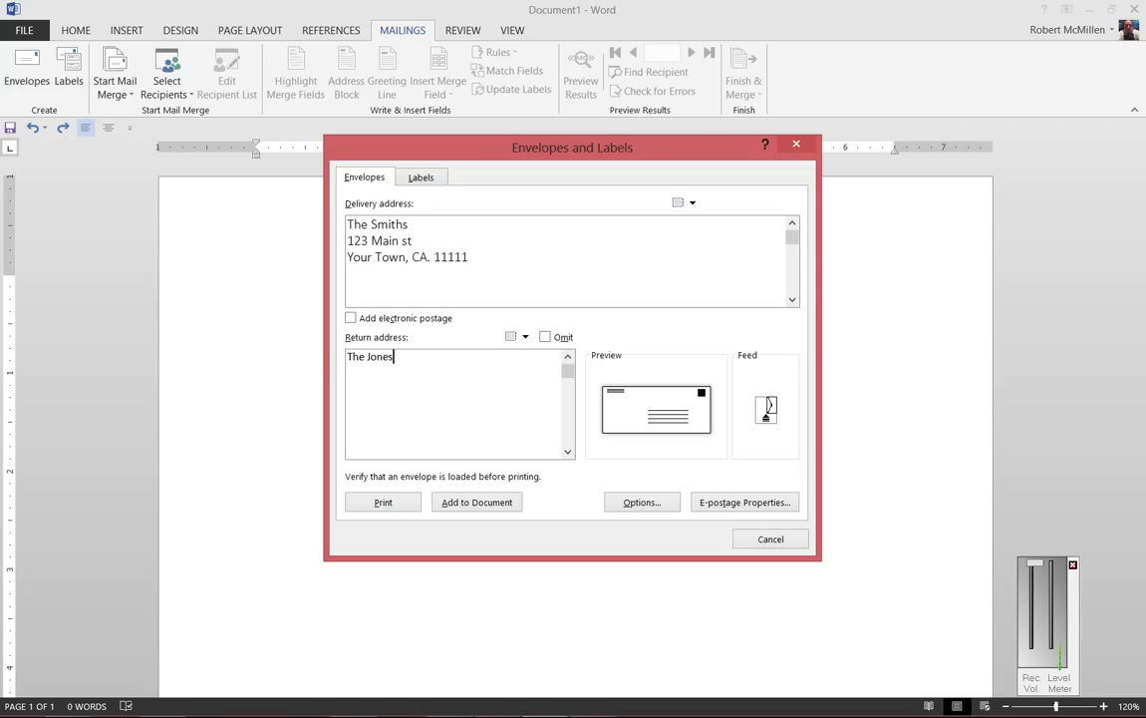
key("Return")
type("321 Main st")
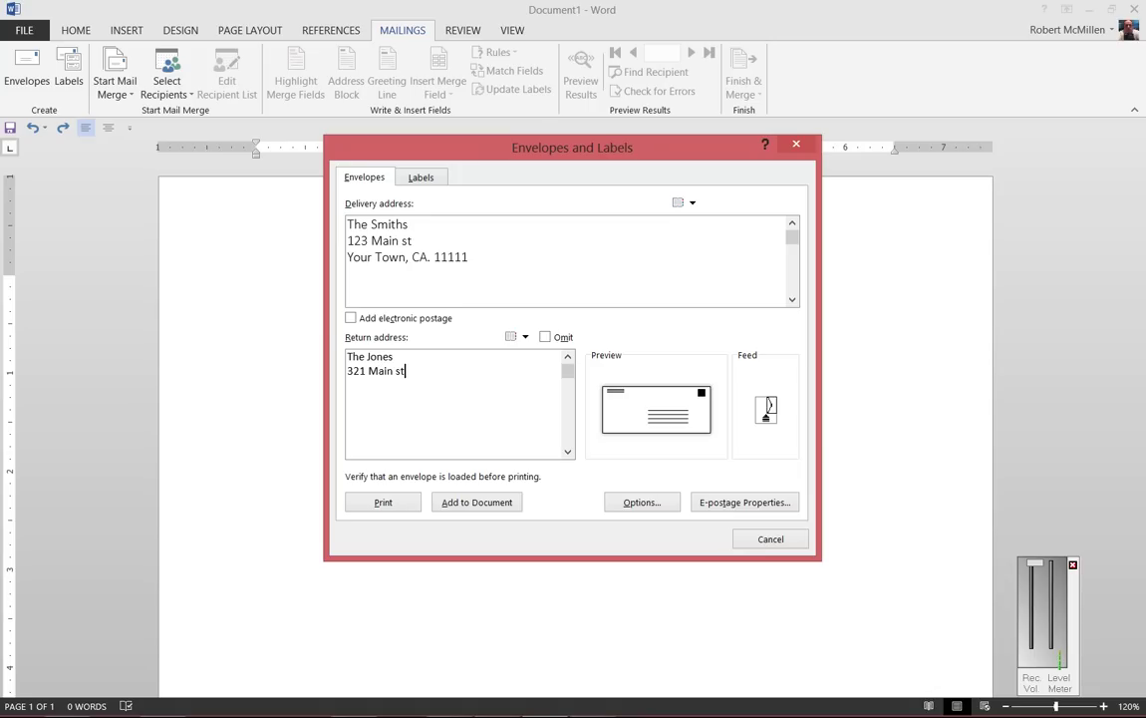
key("Return")
type("My Town, OR. 12345")
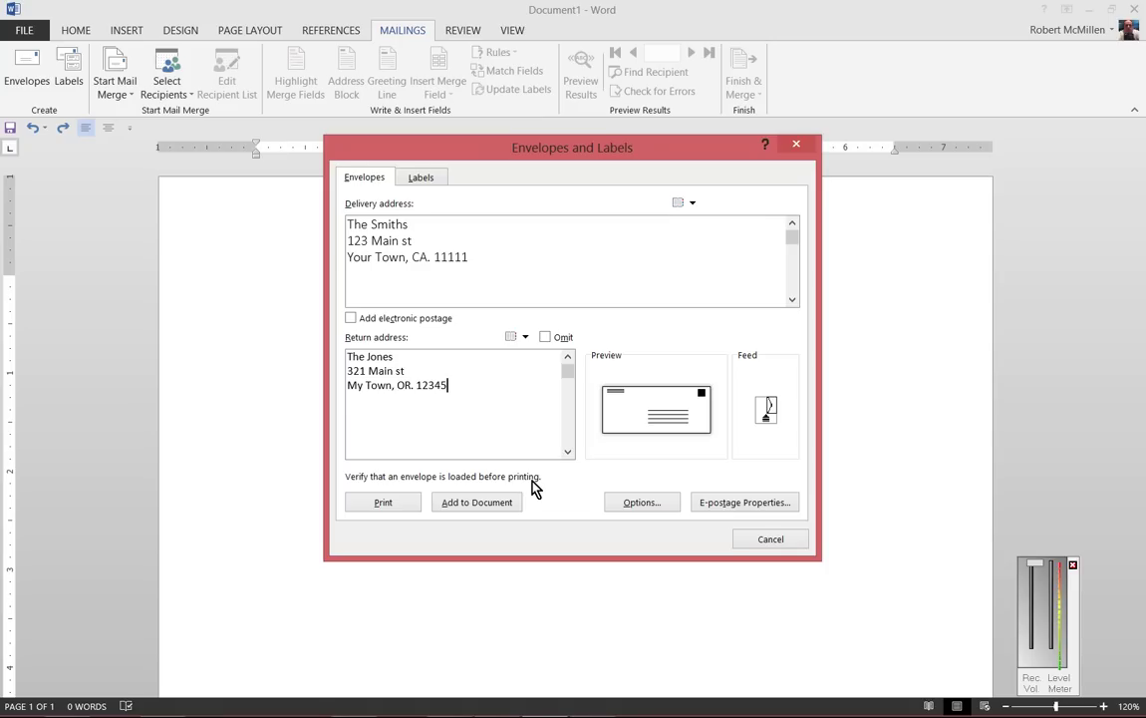
In Envelope Options, keep printing at face-down, clockwise rotation, and automatic tray feed
left_click(642, 504)
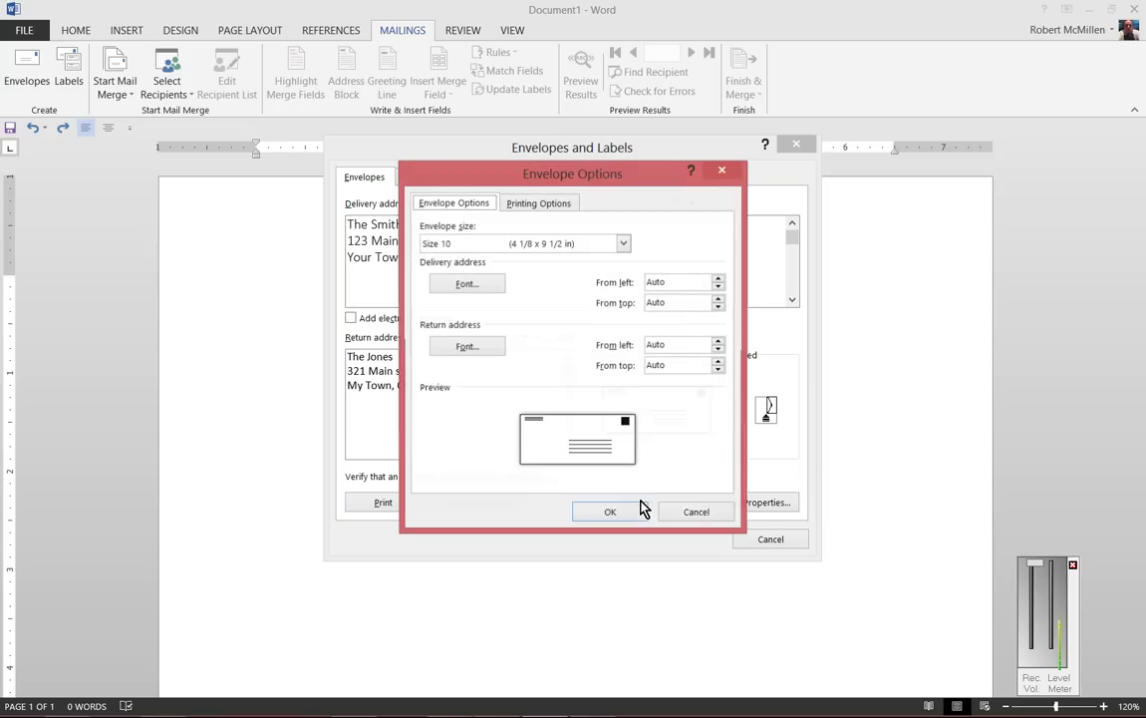
left_click(551, 207)
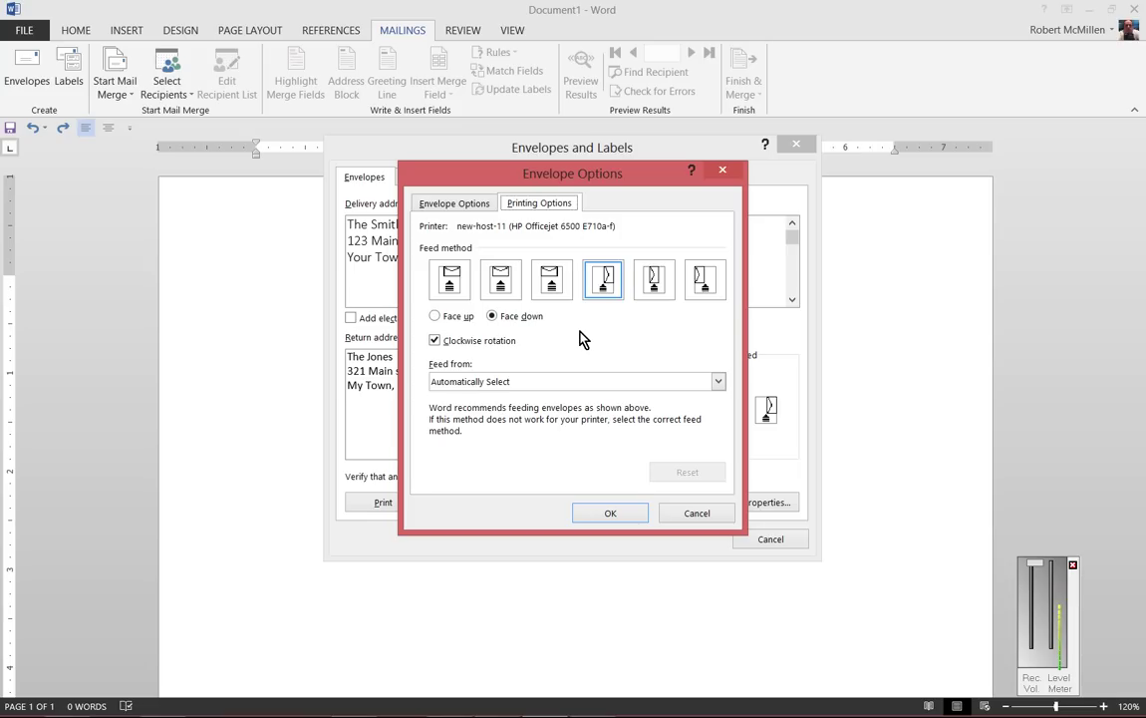
left_click(438, 316)
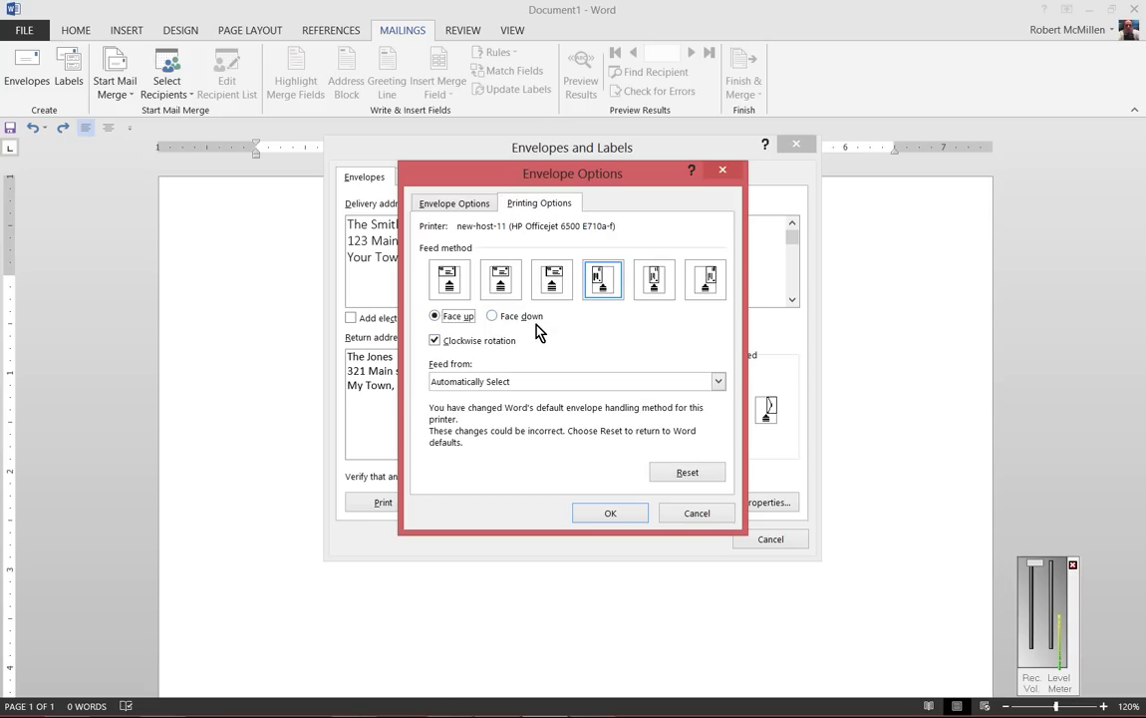
left_click(503, 316)
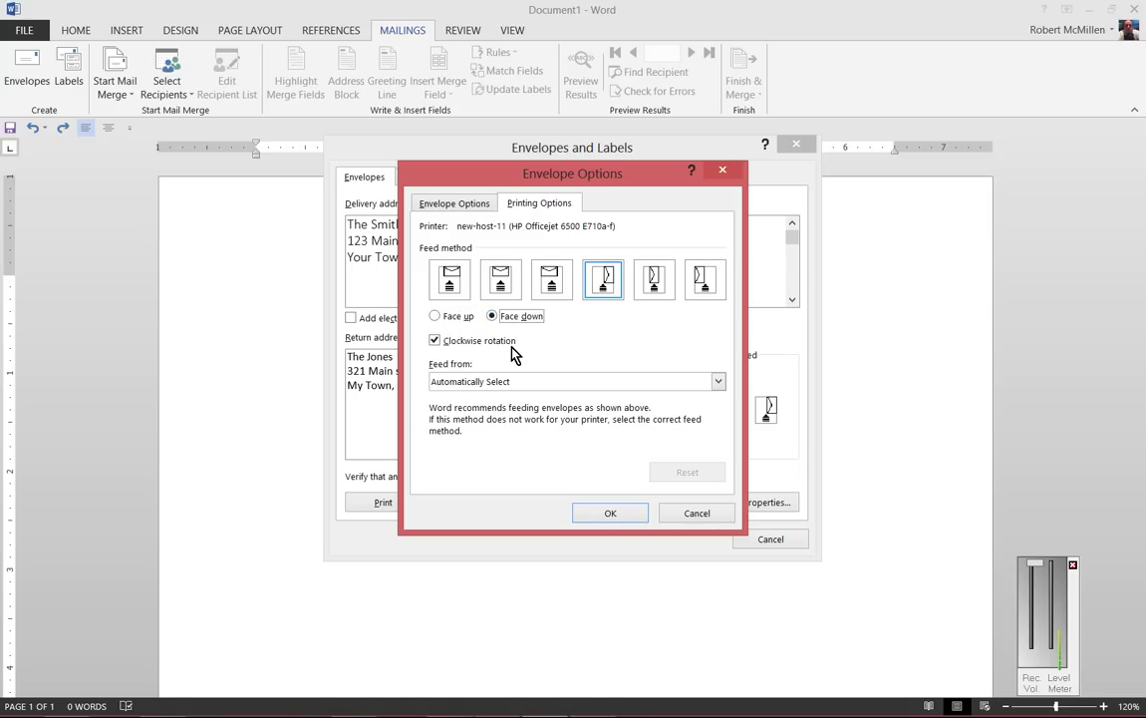
left_click(436, 341)
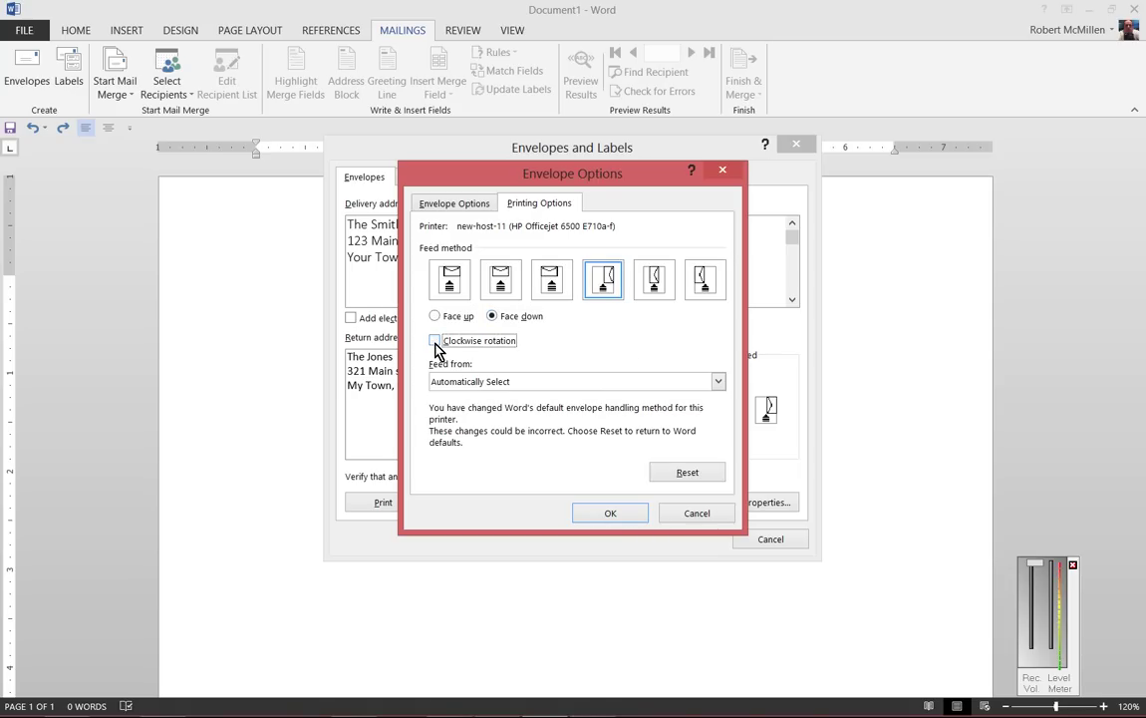
left_click(435, 340)
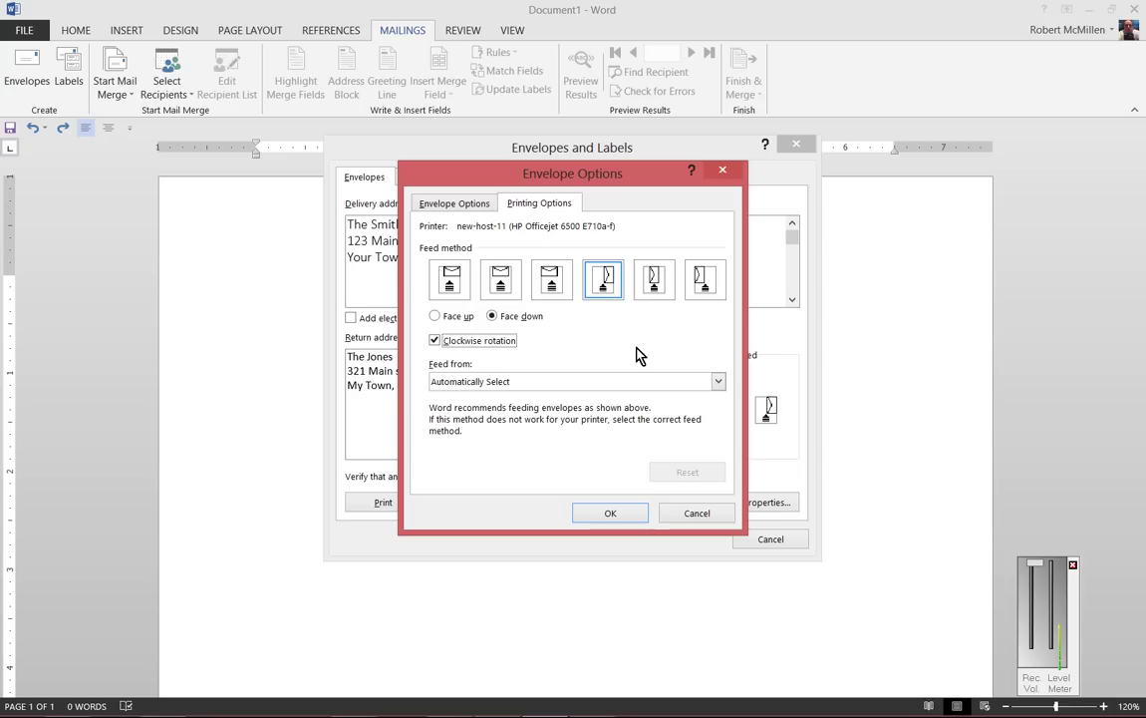
left_click(525, 381)
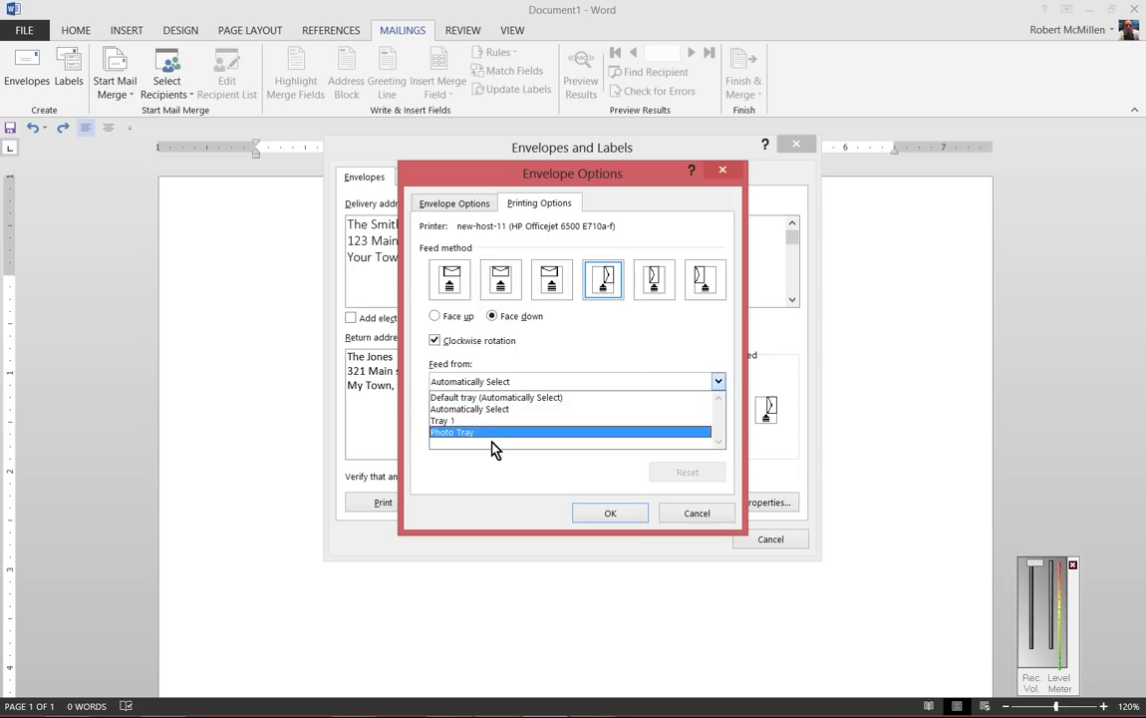
left_click(571, 355)
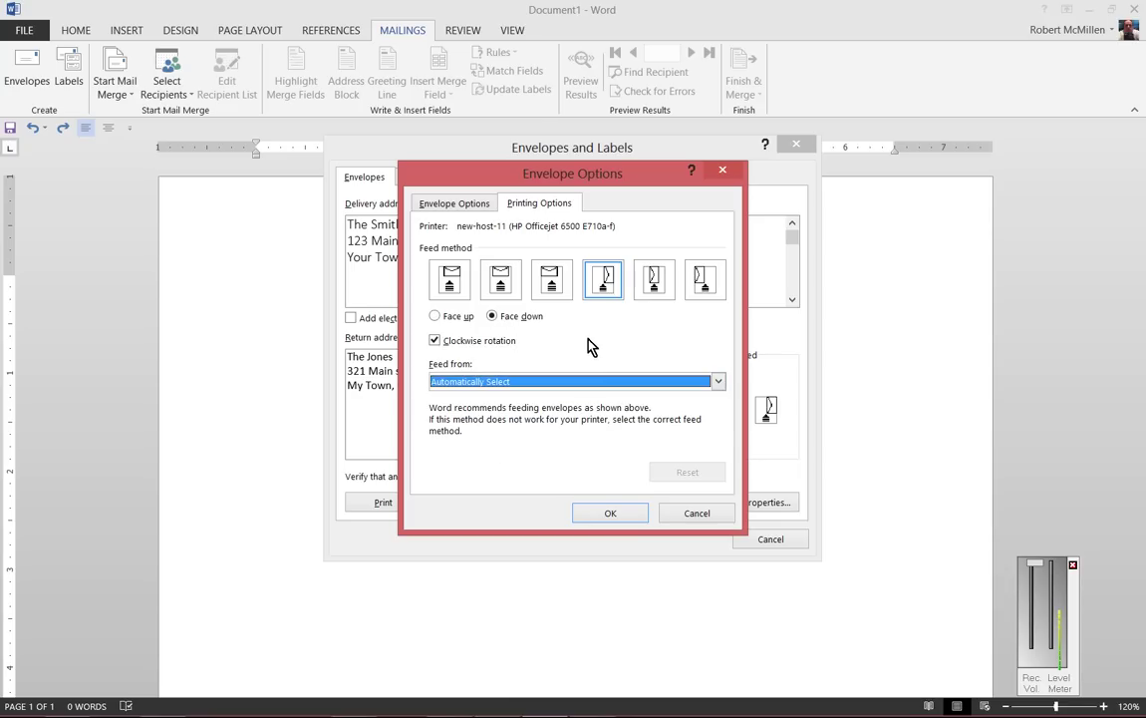
left_click(454, 204)
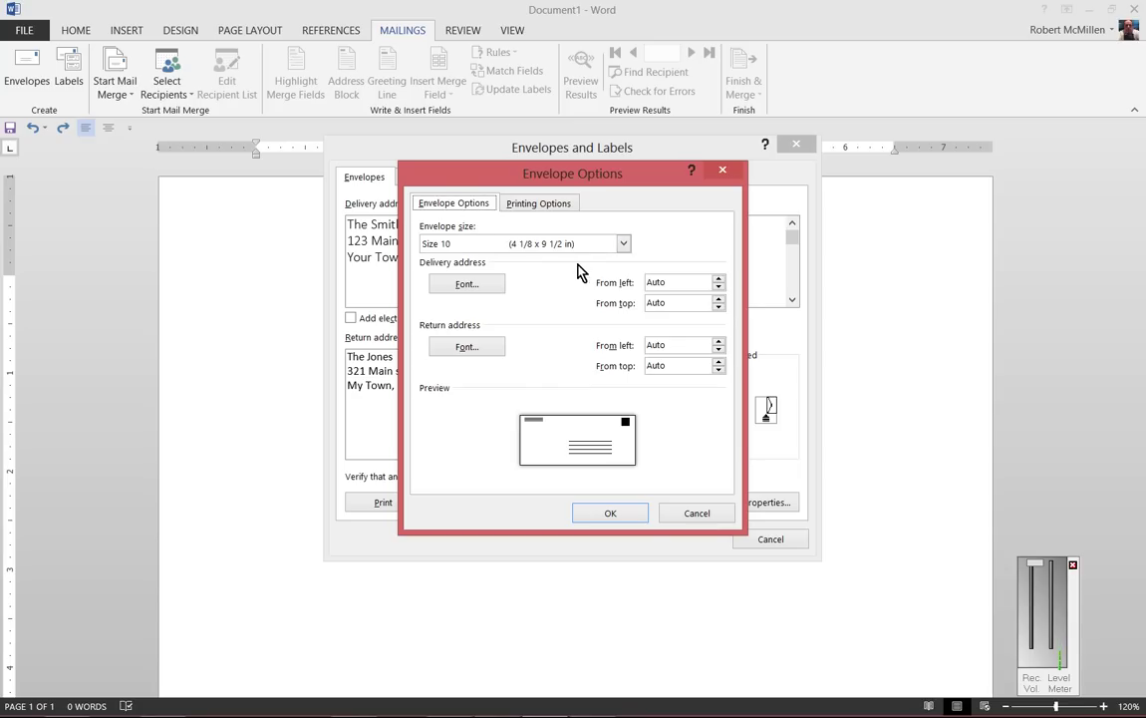
left_click(624, 245)
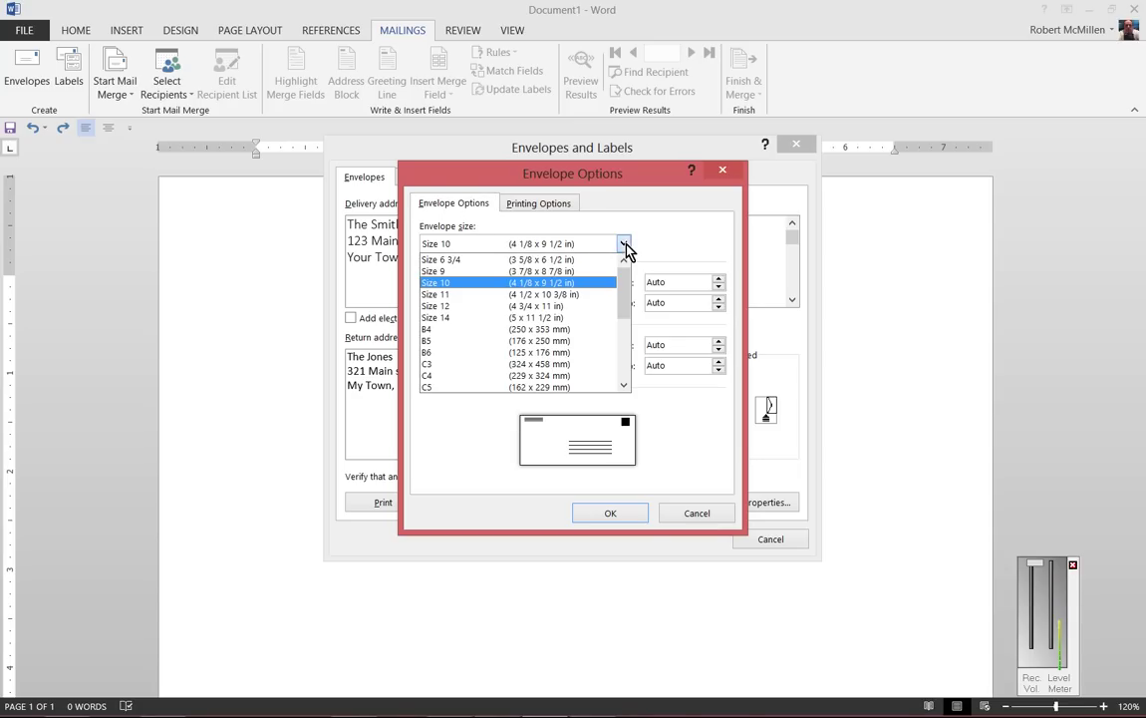
left_click_drag(625, 281, 622, 246)
left_click(684, 231)
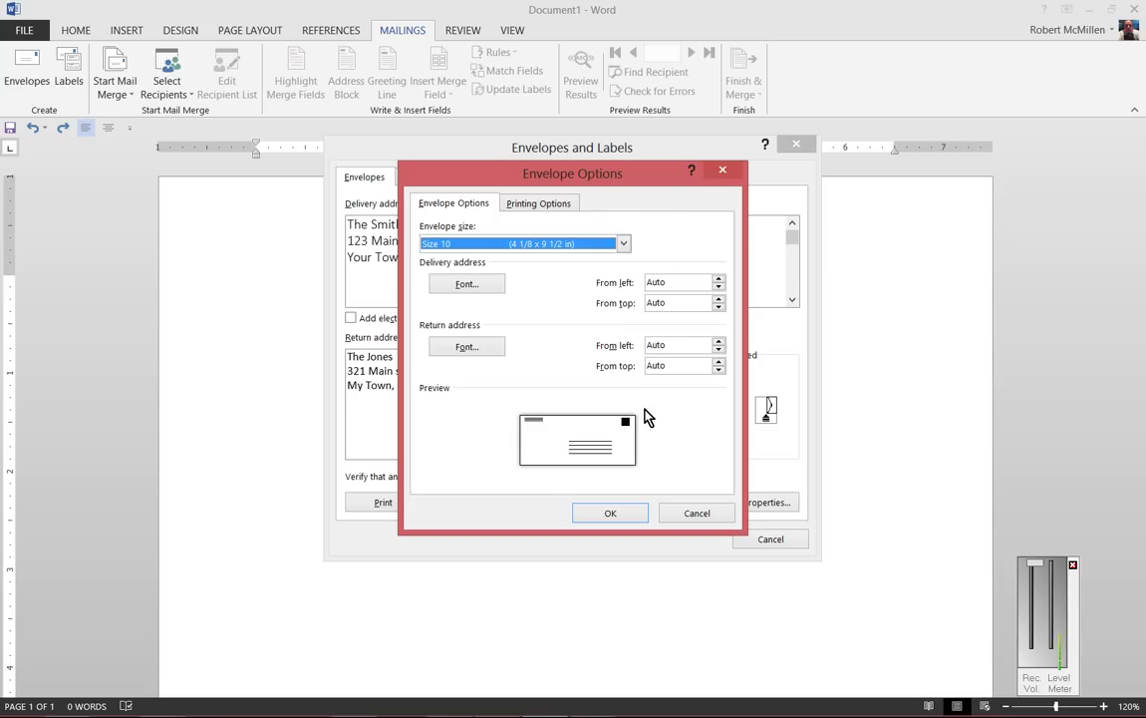
left_click(467, 285)
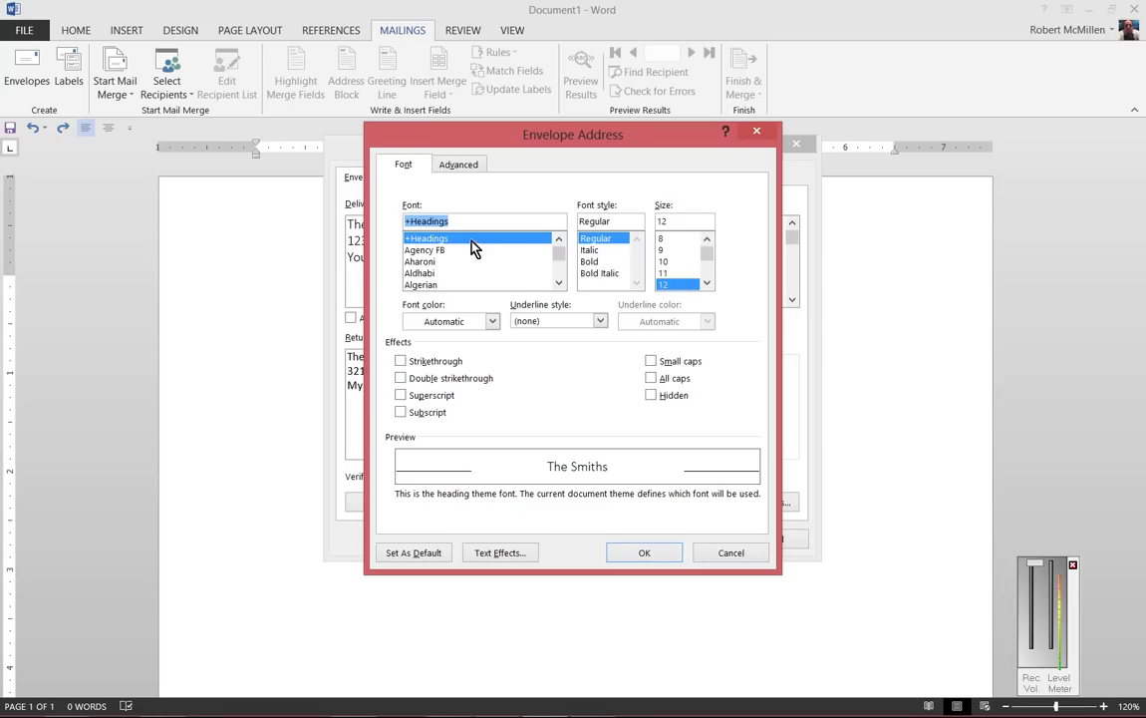
left_click(706, 552)
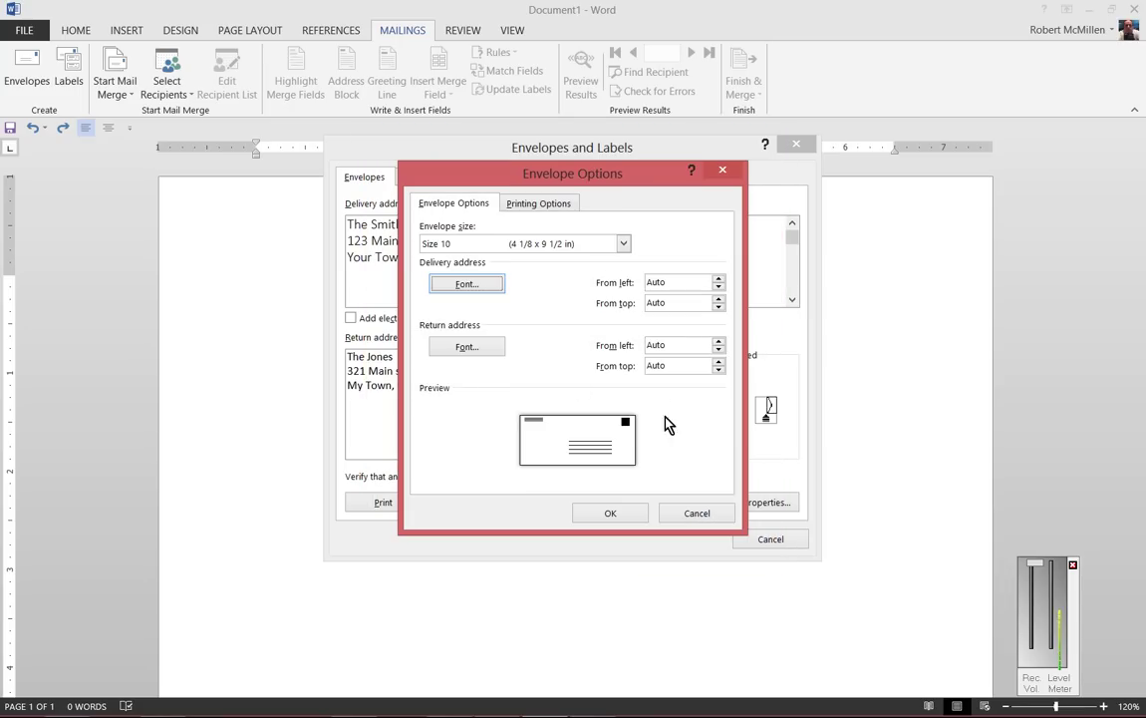
left_click(472, 349)
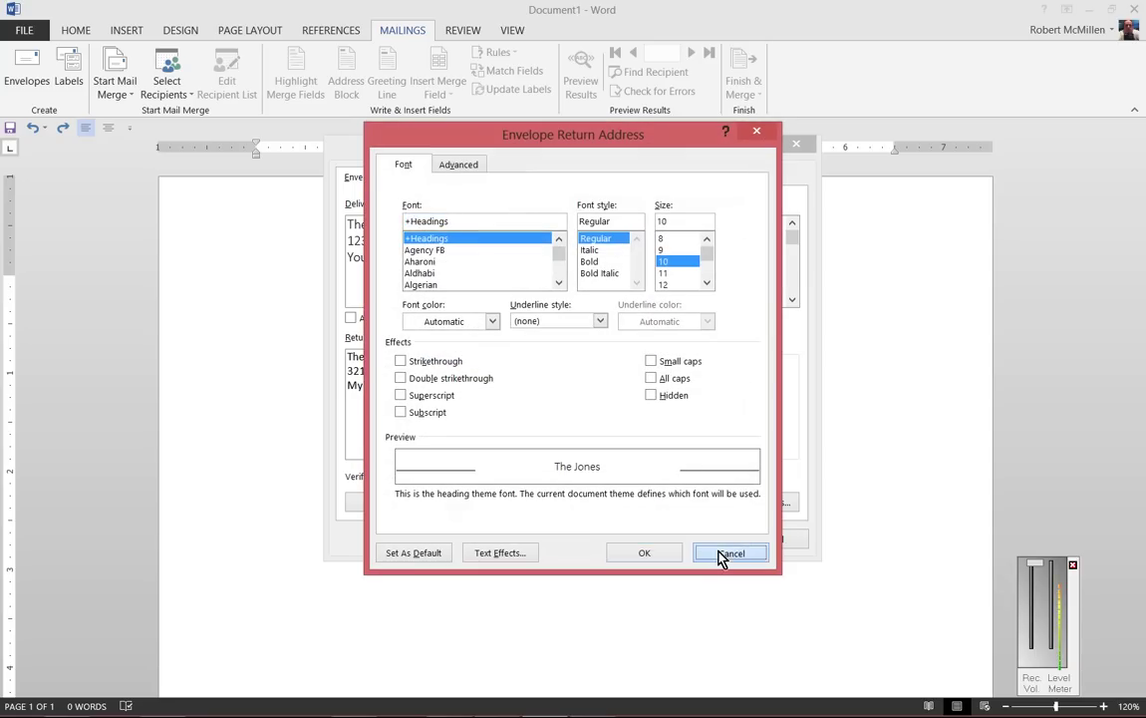
left_click(725, 553)
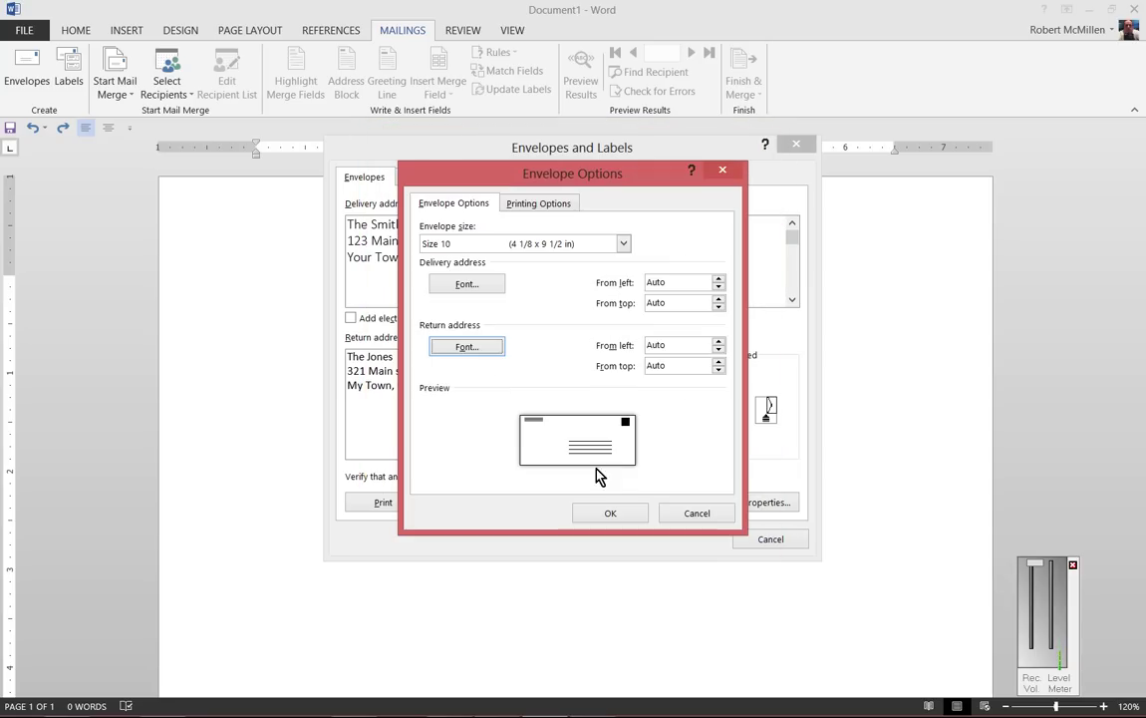
left_click(687, 518)
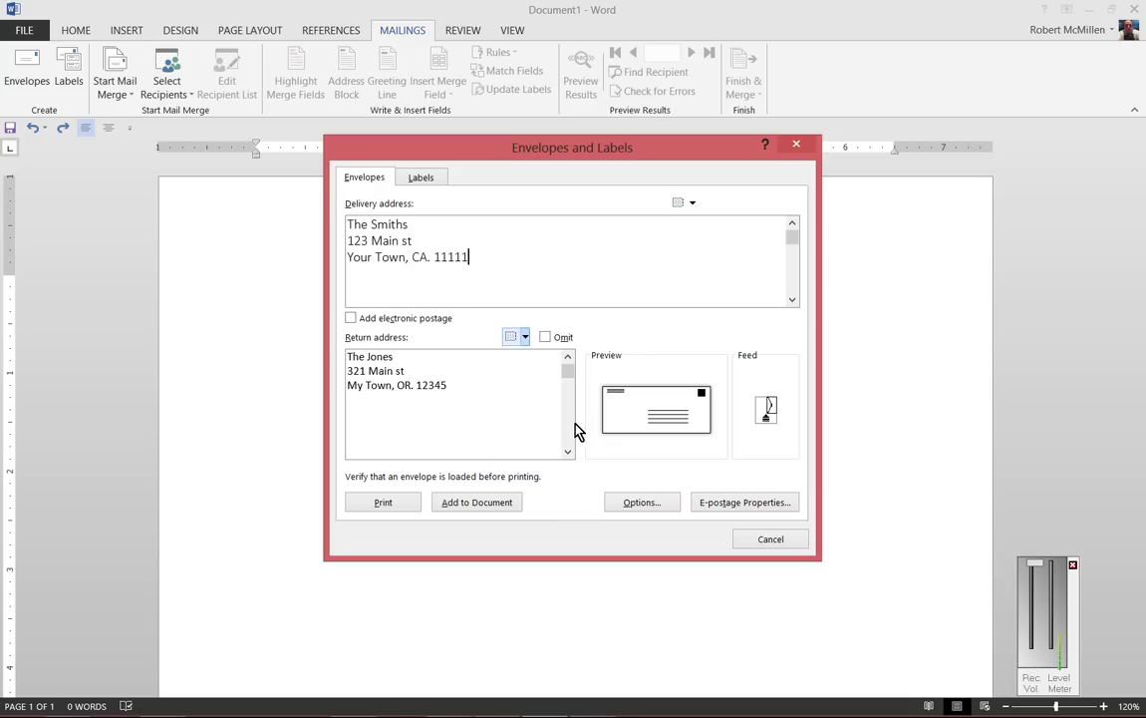
left_click(735, 504)
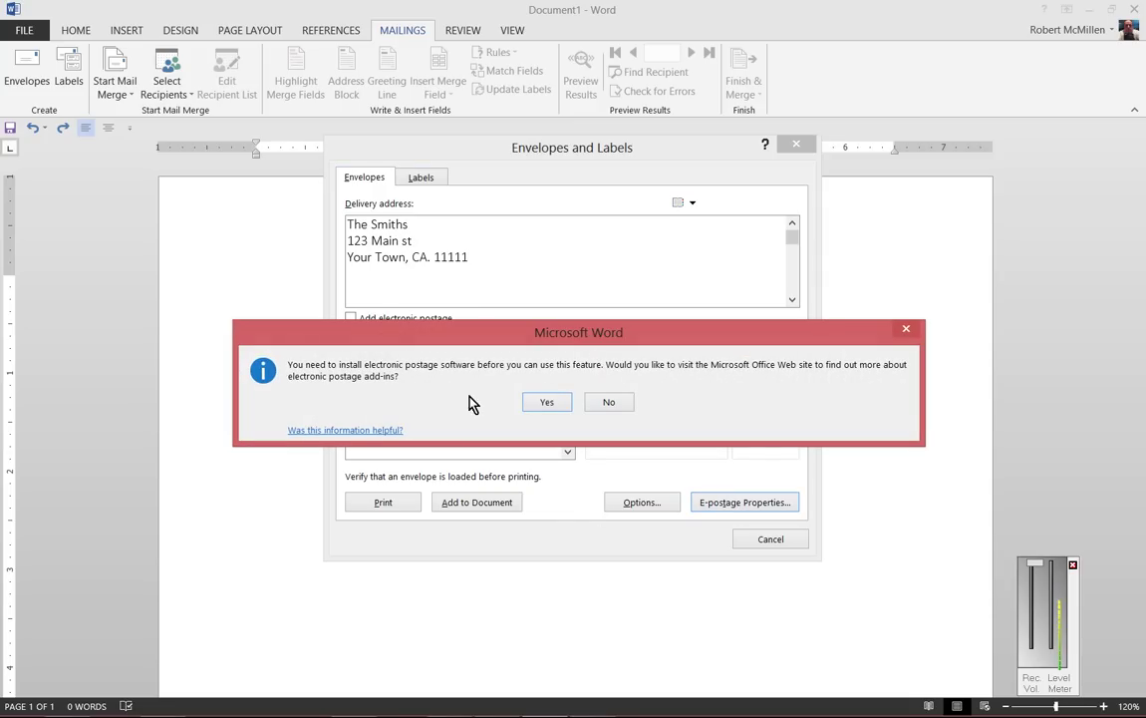
left_click(611, 403)
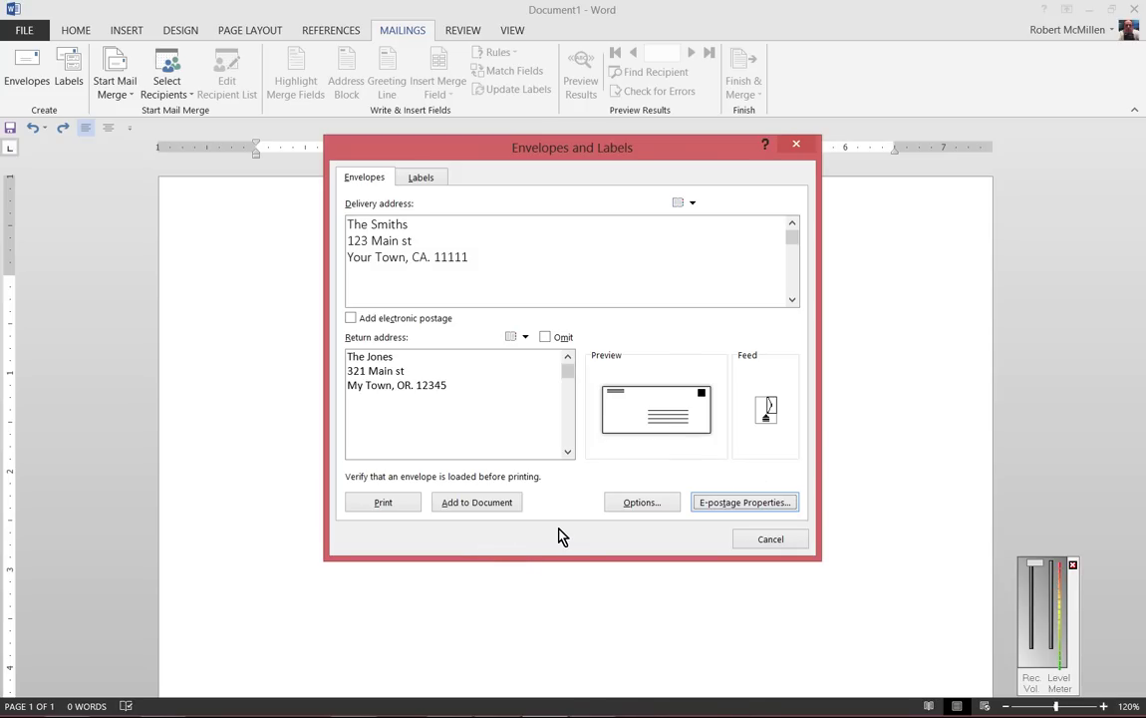
left_click(488, 503)
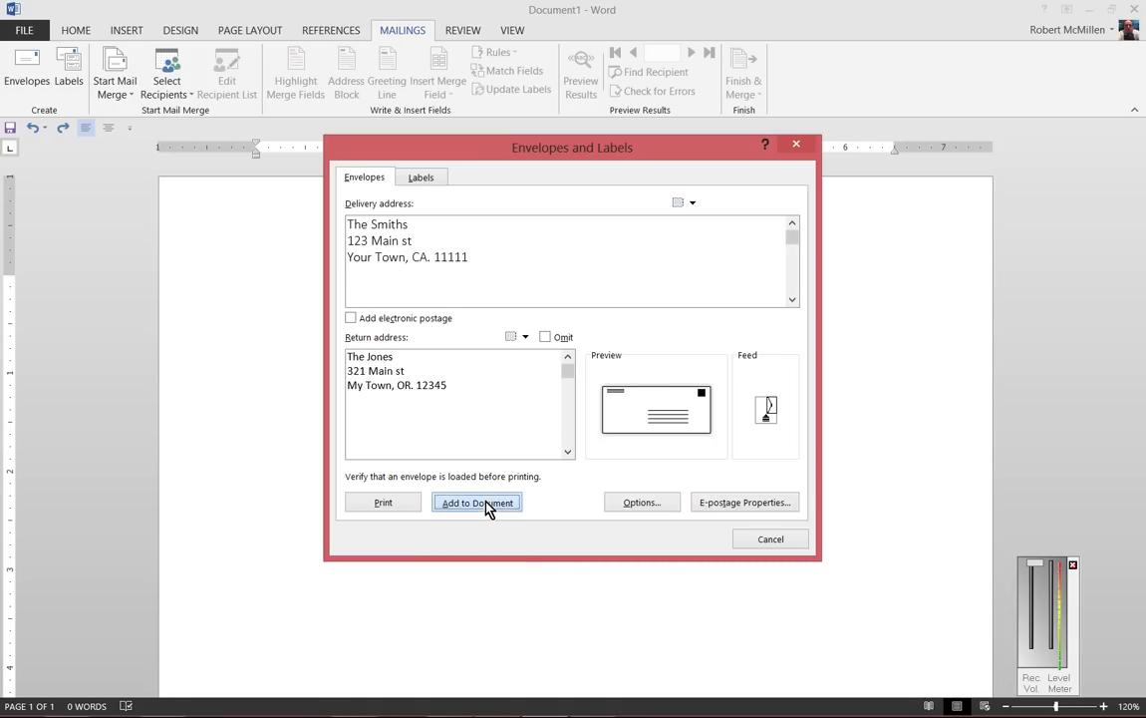
Finish adding the envelope page and type 'This is a test' on page 2
left_click(558, 414)
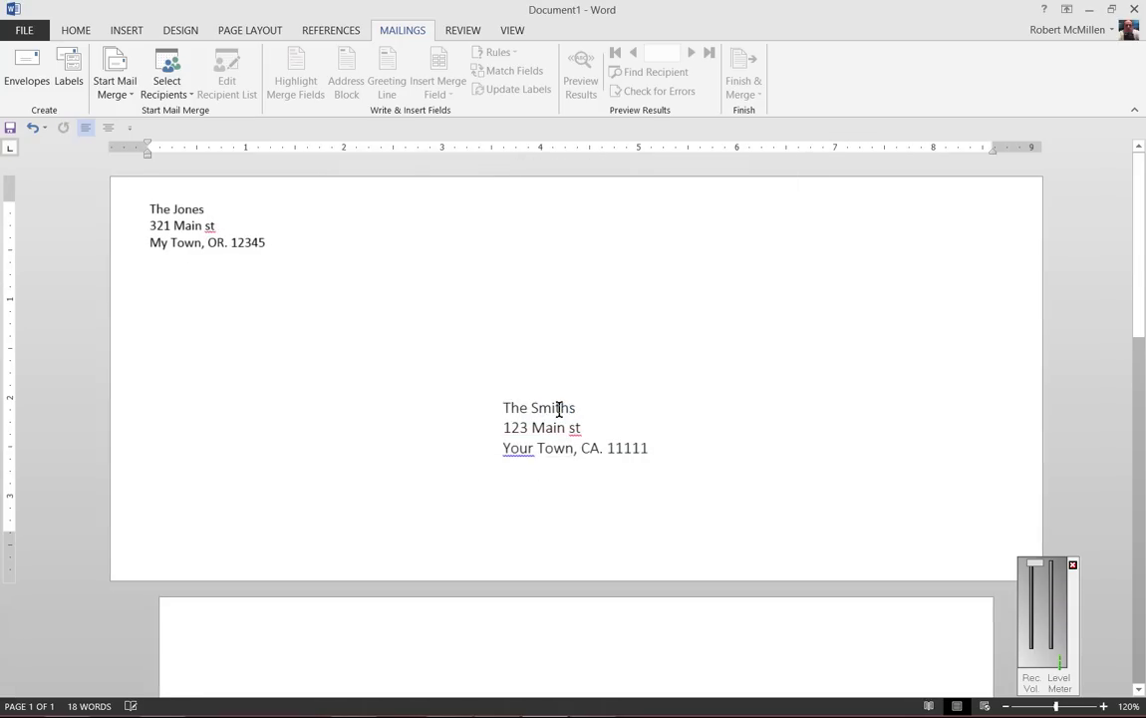
scroll(458, 465, "down", 5)
left_click(468, 466)
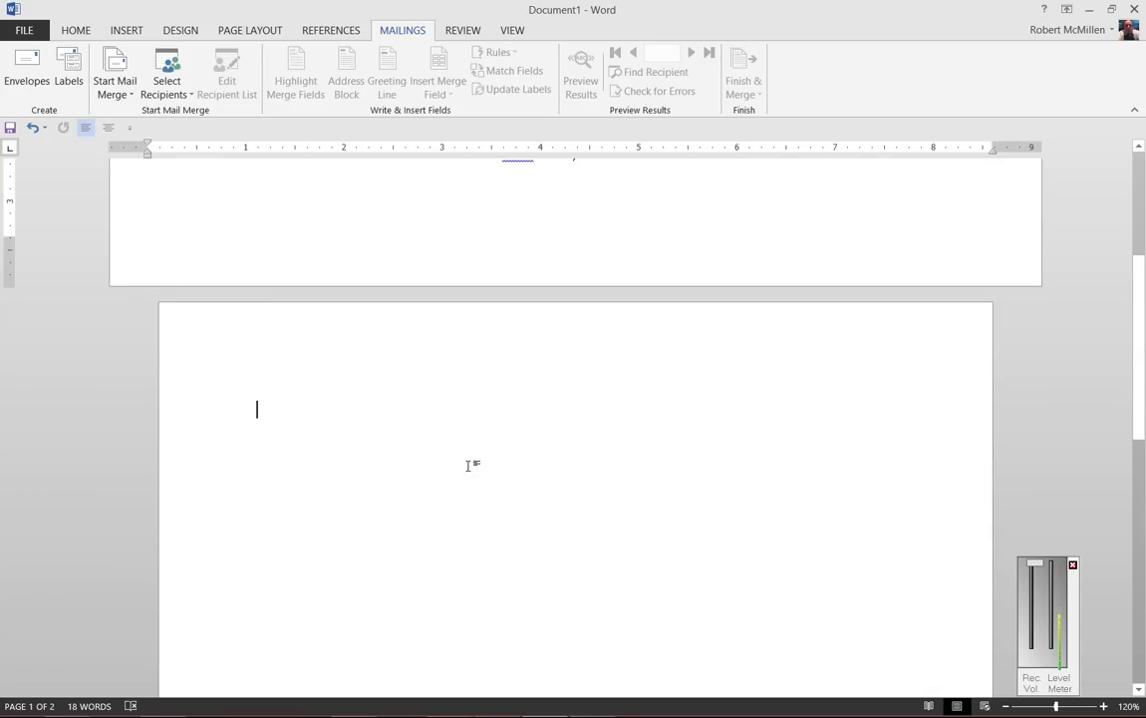
type("This is a test")
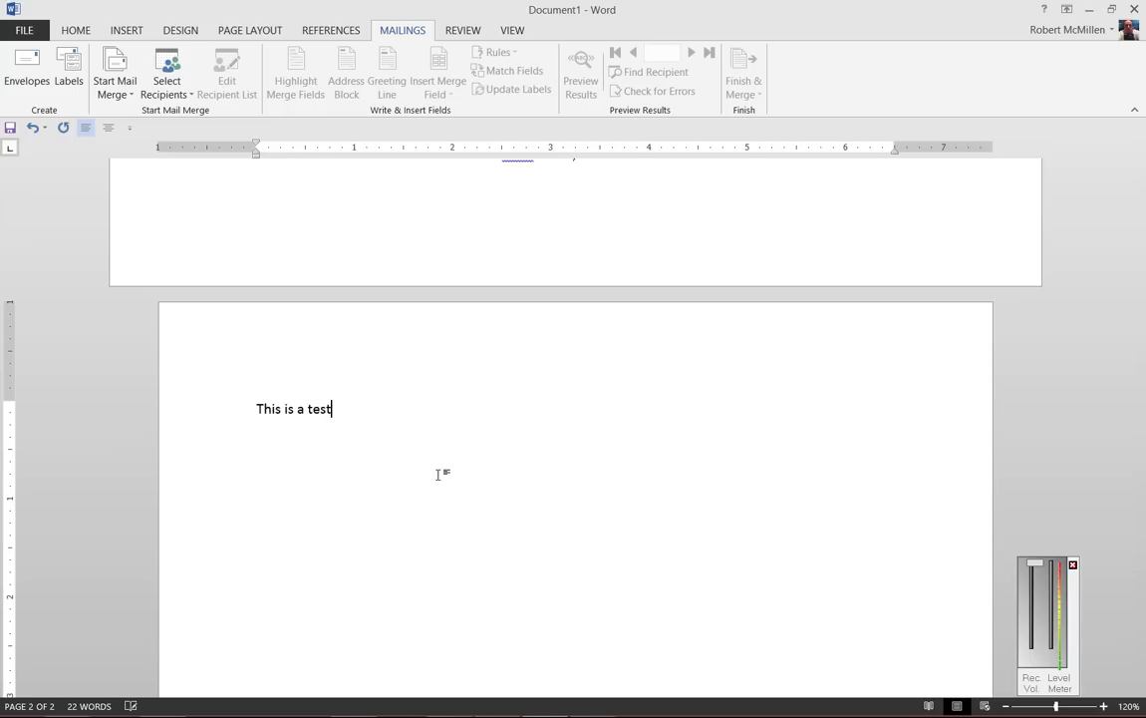
scroll(438, 475, "up", 5)
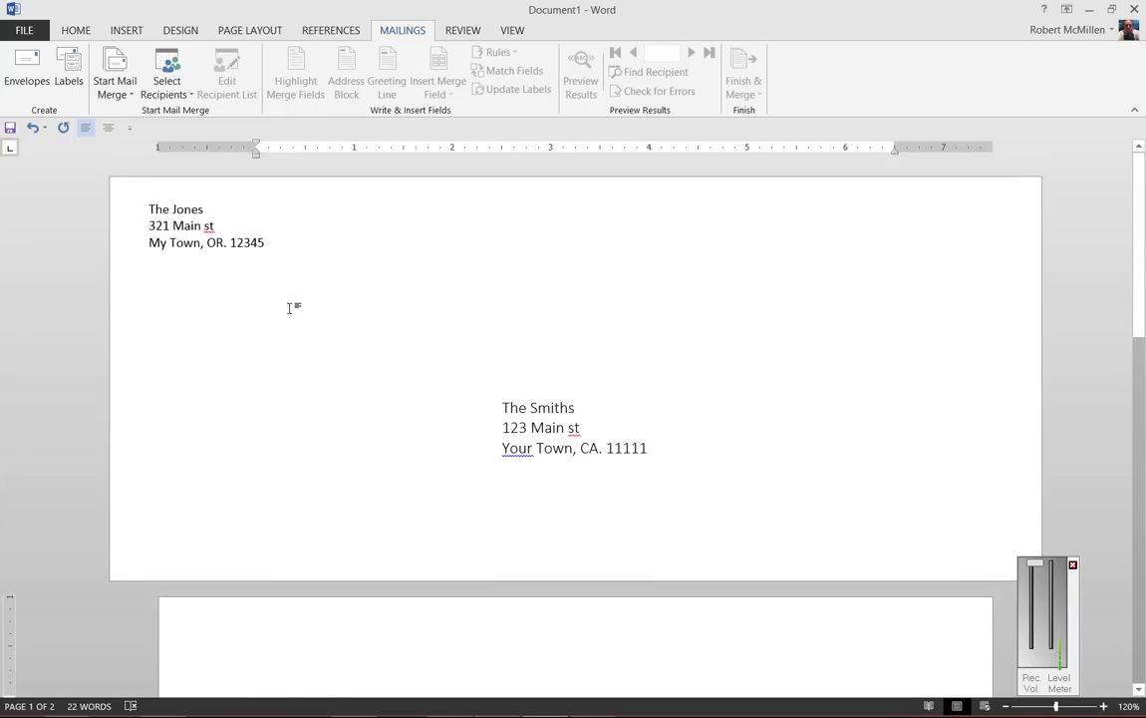
Check Omit for the return address and update the envelope page with Change Document
left_click(27, 68)
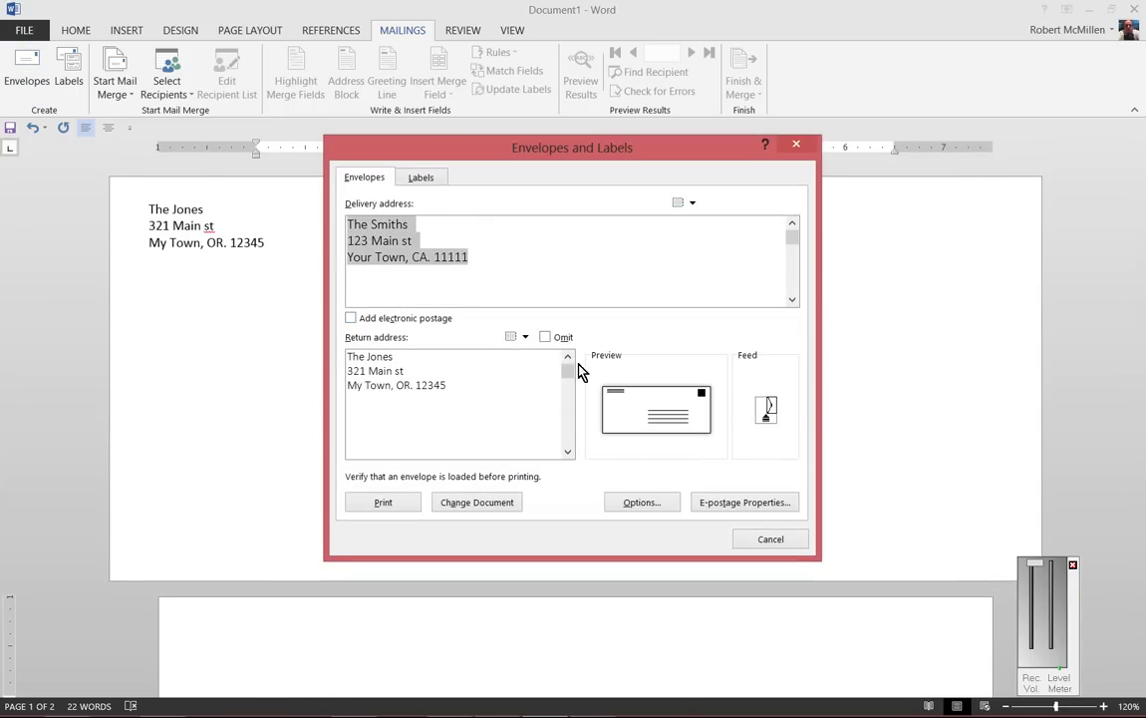
left_click(501, 507)
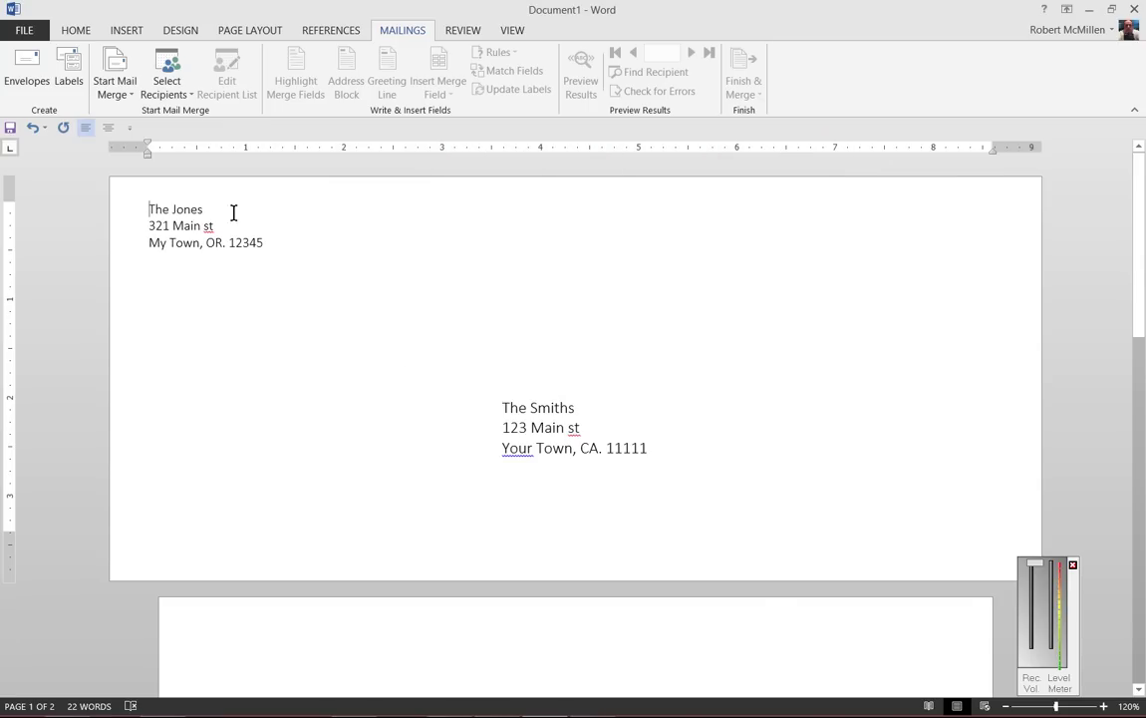
left_click(16, 68)
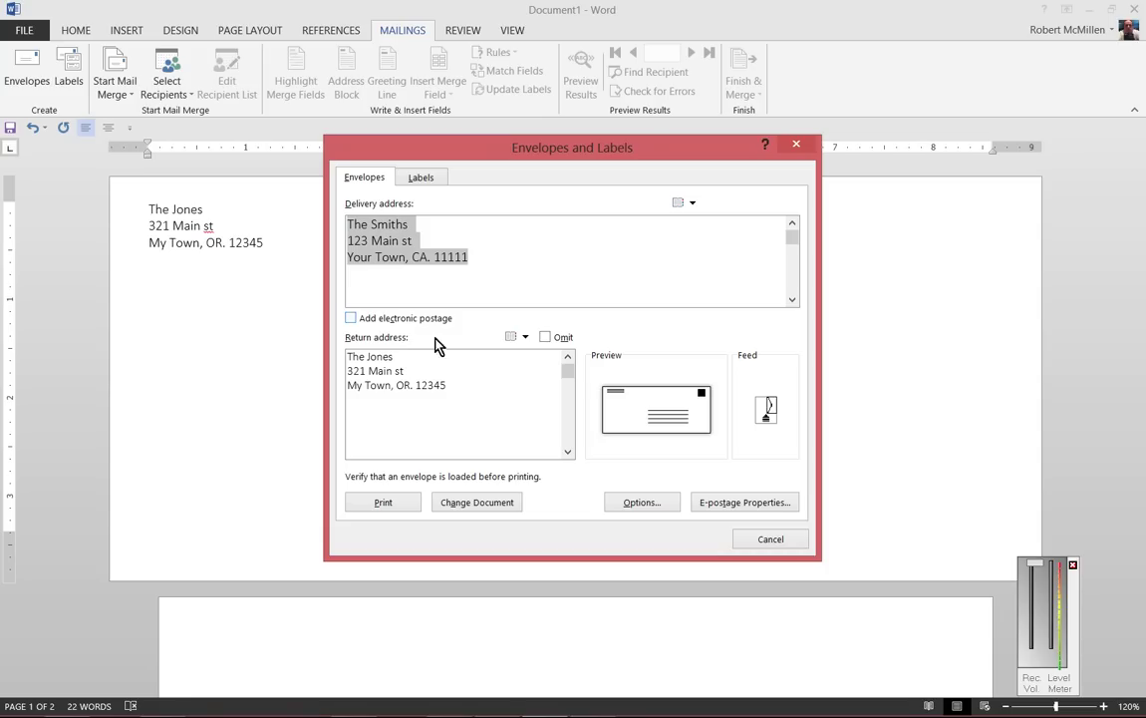
left_click(657, 417)
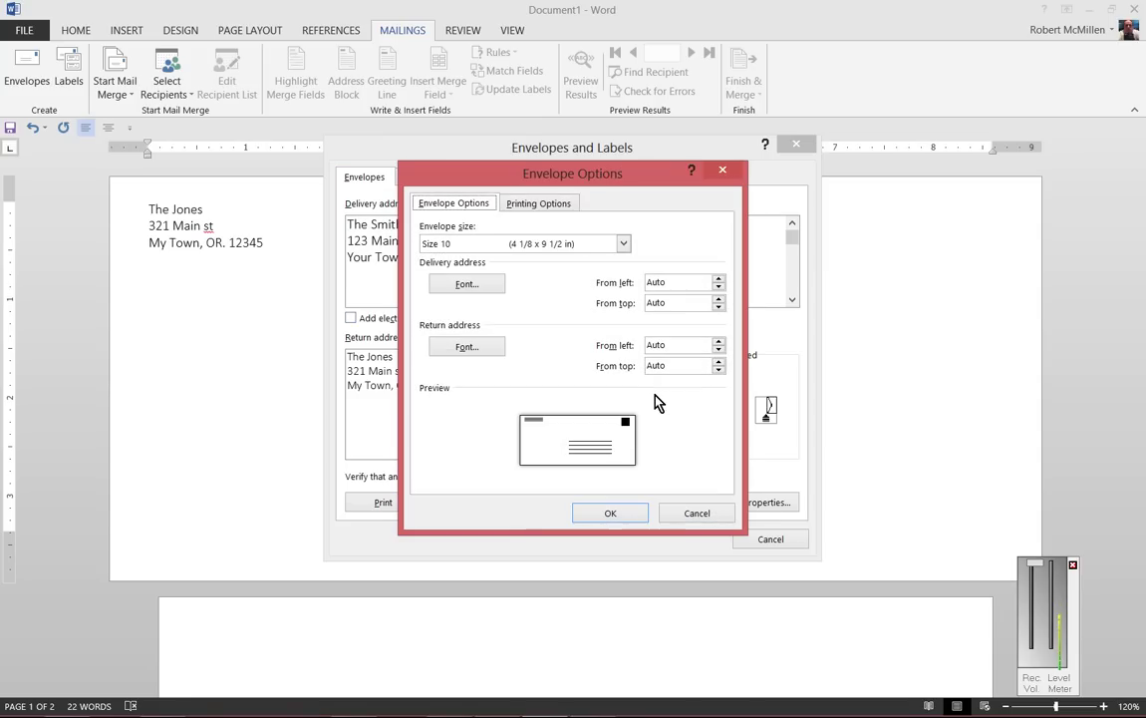
left_click(702, 512)
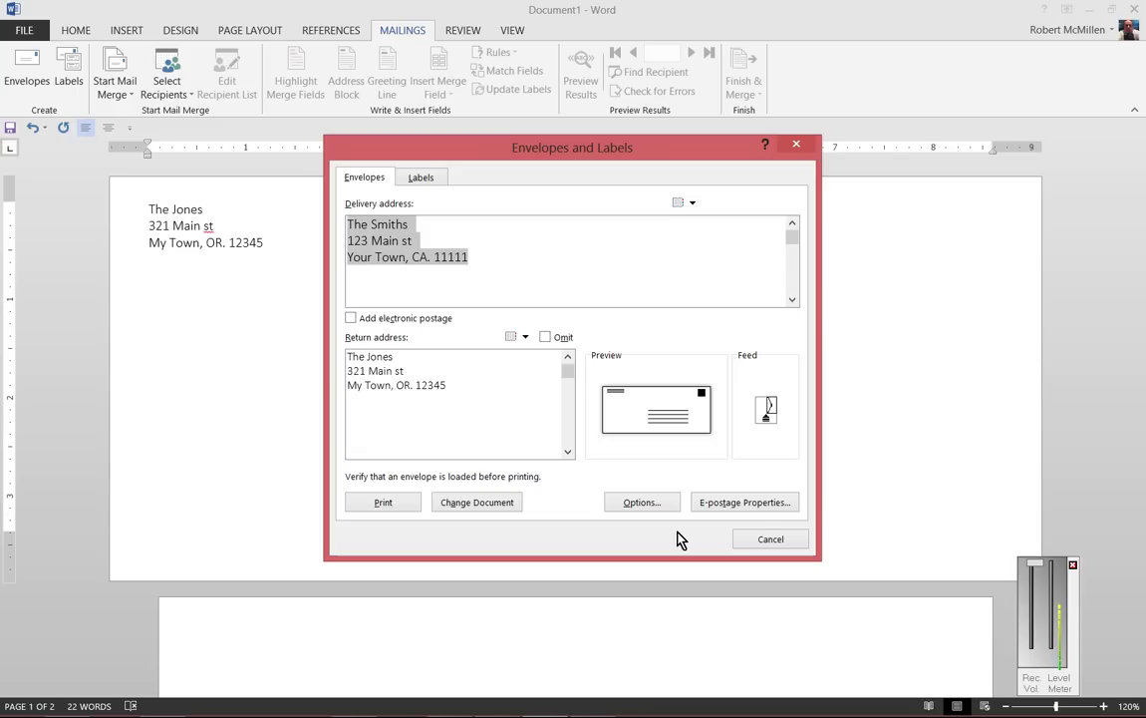
left_click(547, 338)
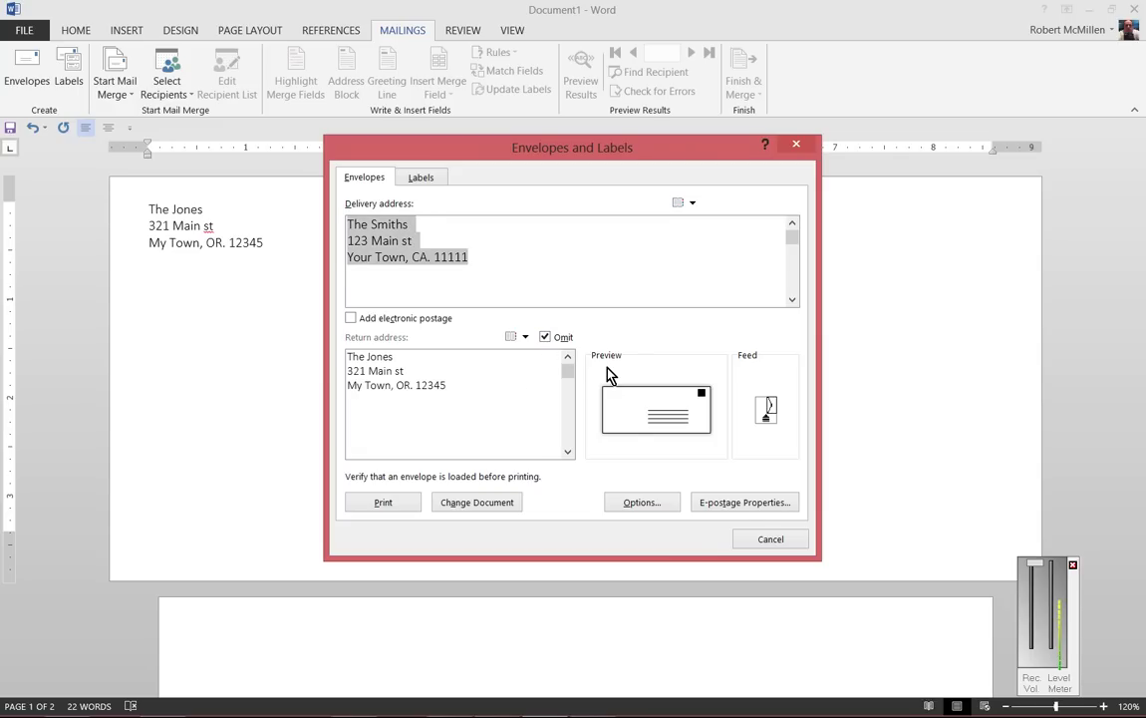
left_click(489, 504)
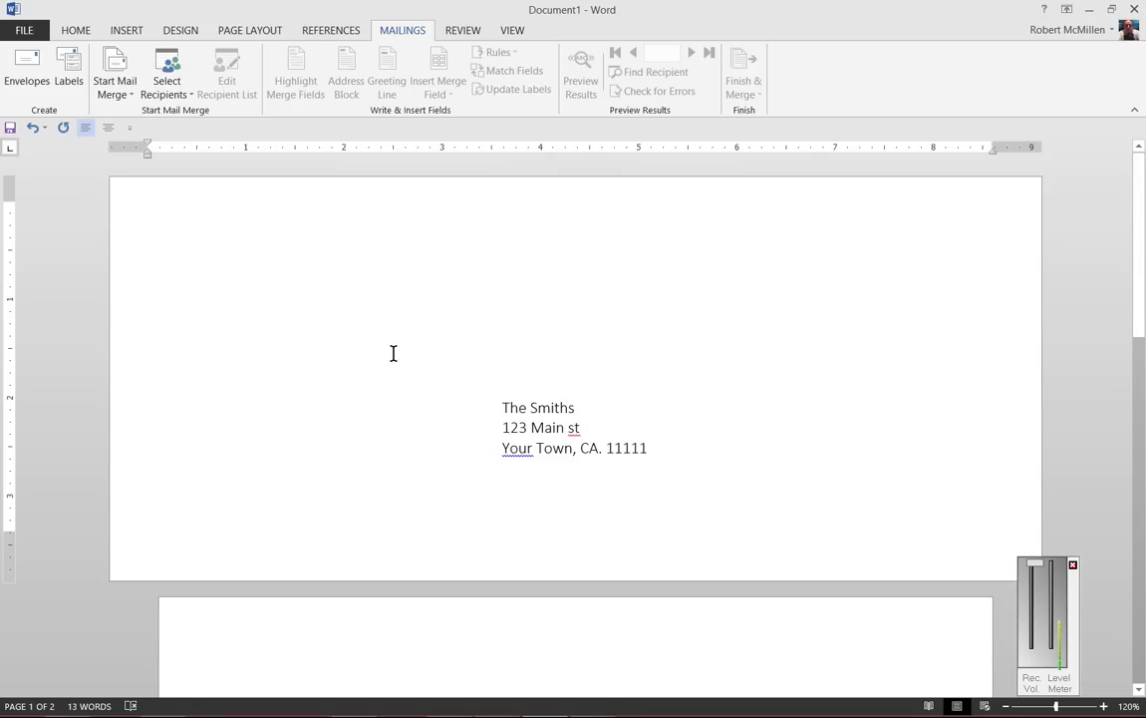